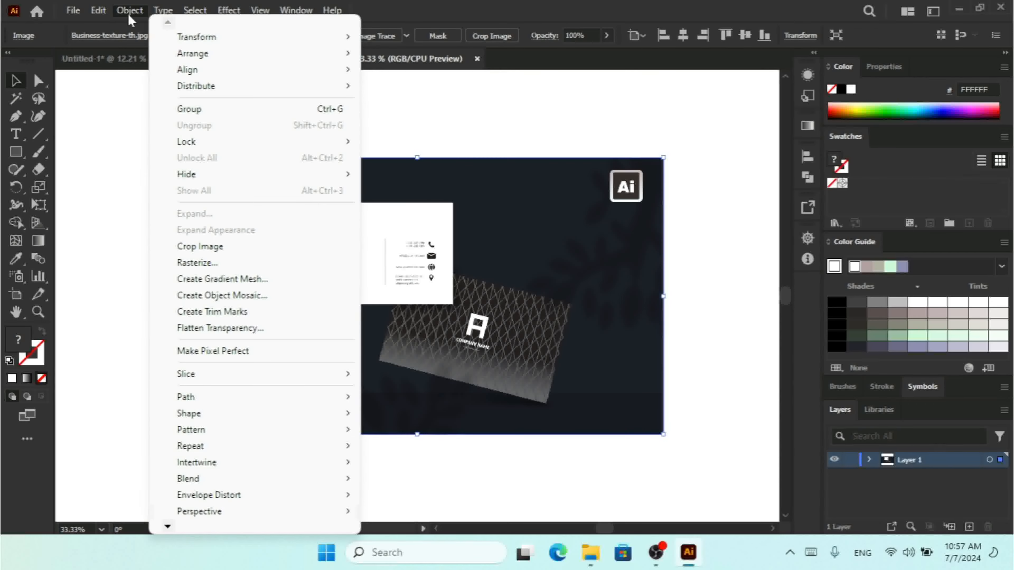
Step: Switch to the Untitled-1 document and draw a wide rectangle across the artboard's upper middle, filled with dark teal 005553
{"action": "mouse_move", "coordinate": [267, 142]}
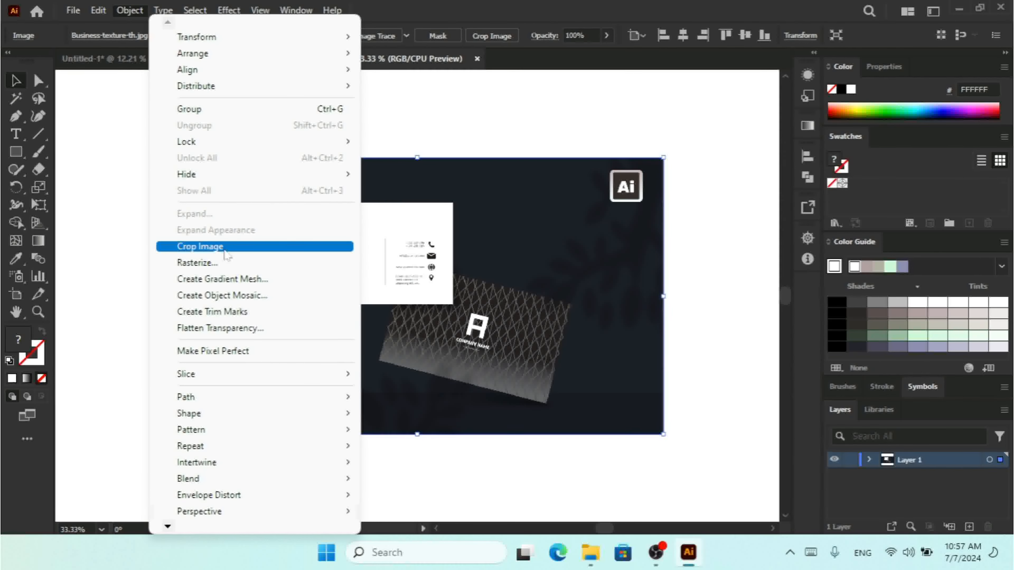
{"action": "left_click", "coordinate": [531, 6]}
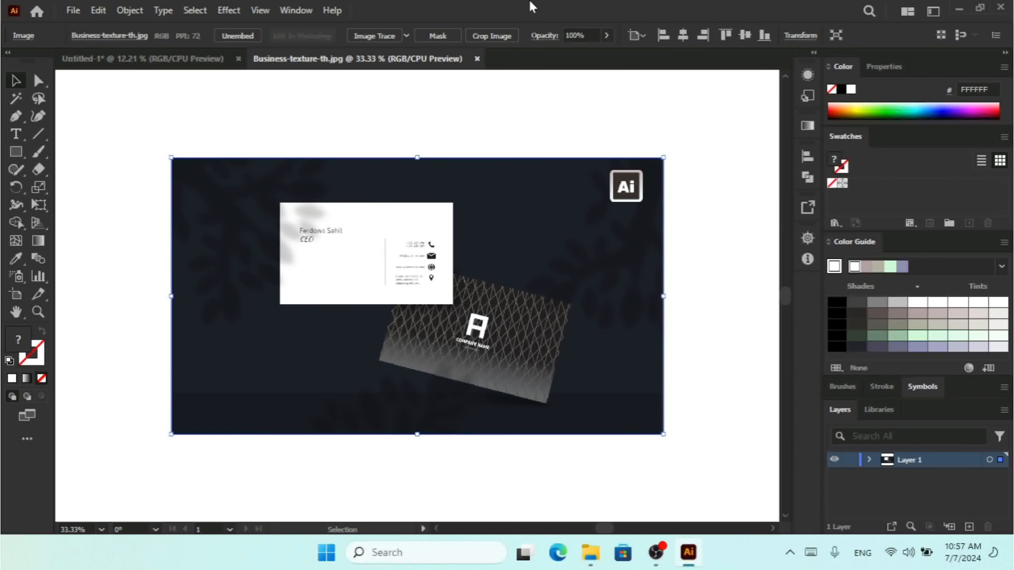
{"action": "left_click", "coordinate": [142, 64]}
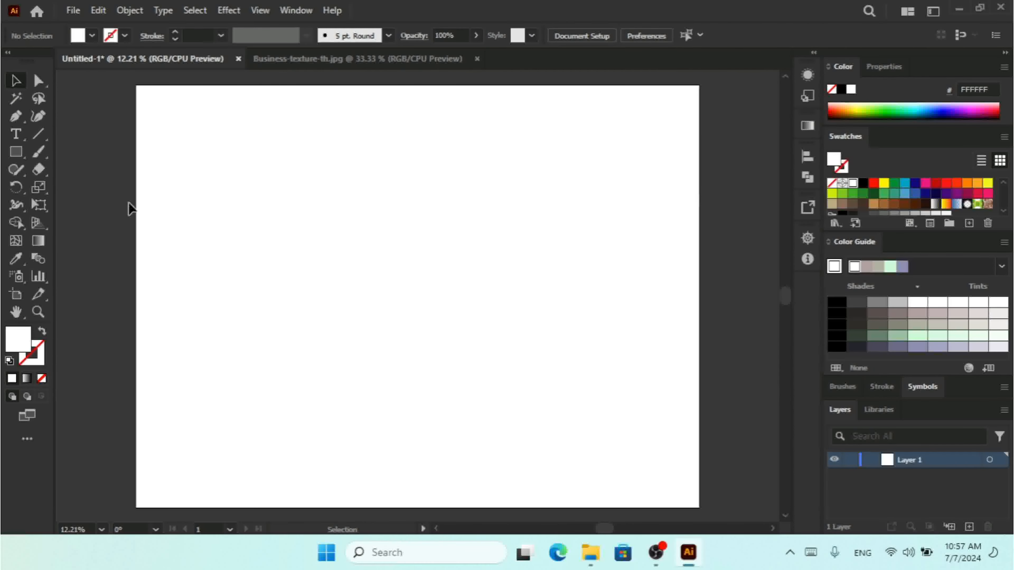
{"action": "left_click", "coordinate": [16, 156]}
{"action": "left_click_drag", "start_coordinate": [259, 202], "coordinate": [554, 324]}
{"action": "left_click", "coordinate": [914, 117]}
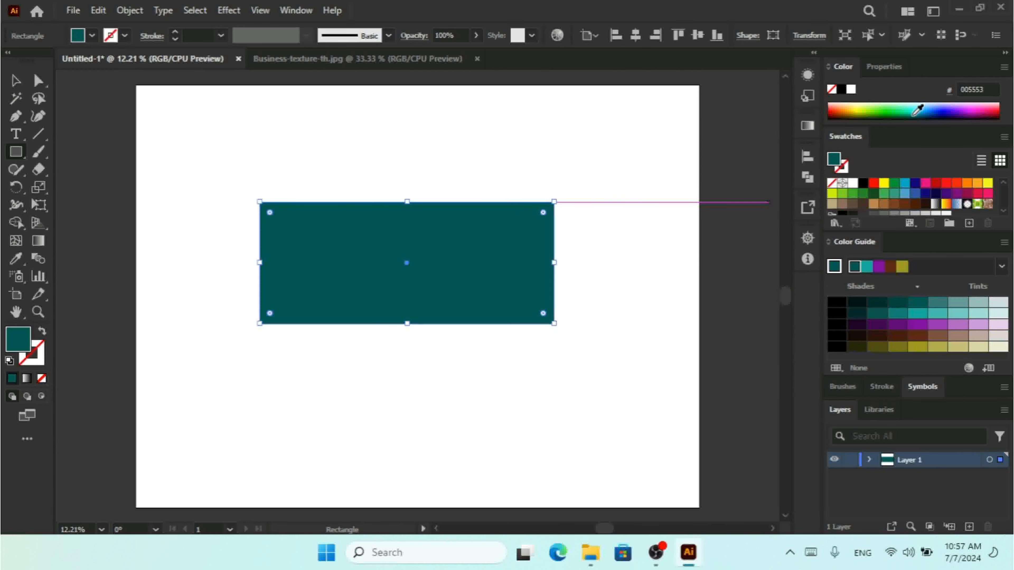
Step: Check whether Crop Image is available for the teal rectangle, and delete the rectangle
{"action": "left_click", "coordinate": [15, 81]}
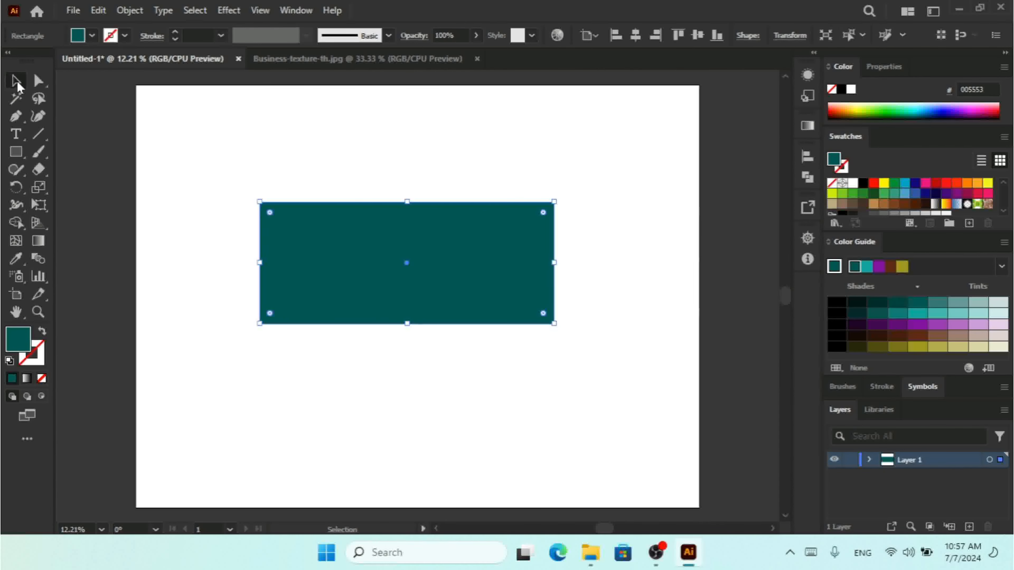
{"action": "left_click", "coordinate": [127, 11]}
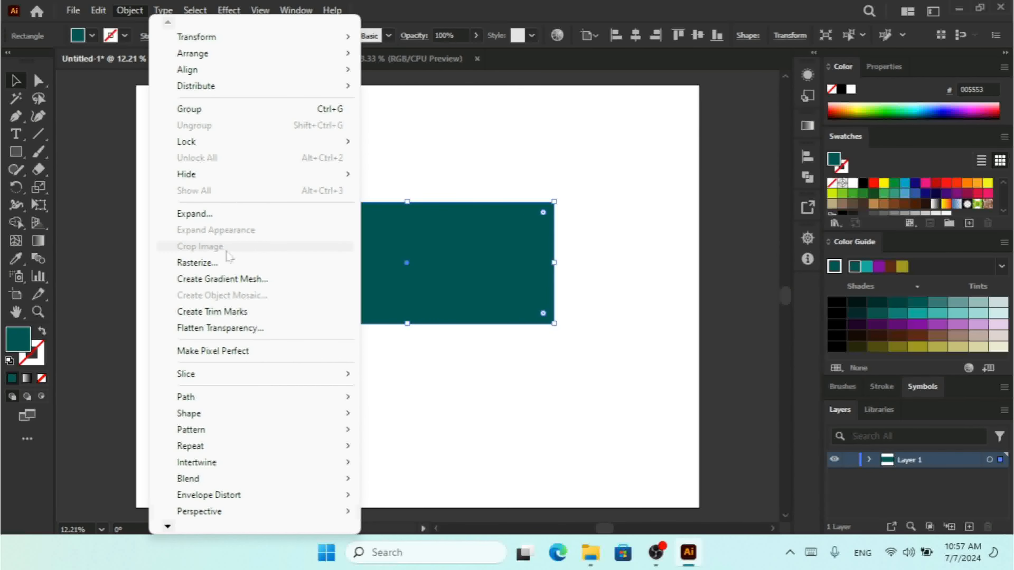
{"action": "left_click", "coordinate": [434, 256]}
{"action": "key", "text": "Delete"}
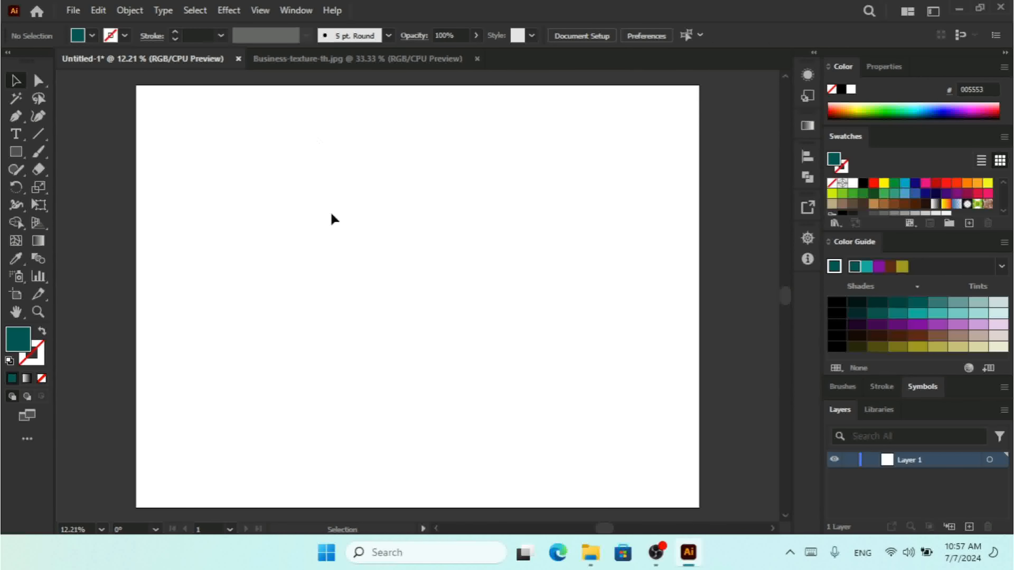
Step: Try cropping the image in Business-texture-th.jpg to a 647 px square at X 1930 px, Y -1487 px, and undo the crop
{"action": "left_click", "coordinate": [302, 55]}
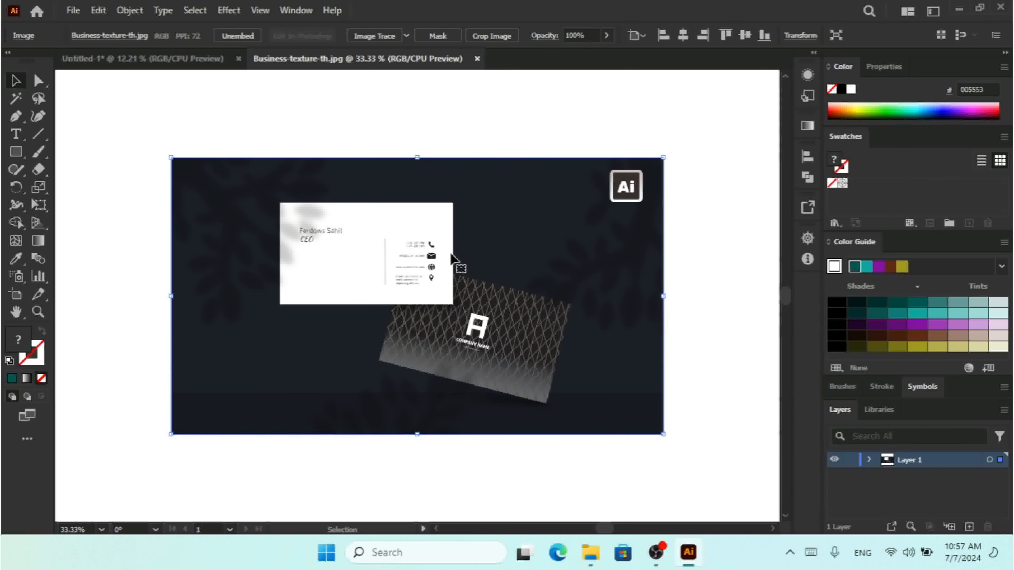
{"action": "left_click", "coordinate": [563, 99]}
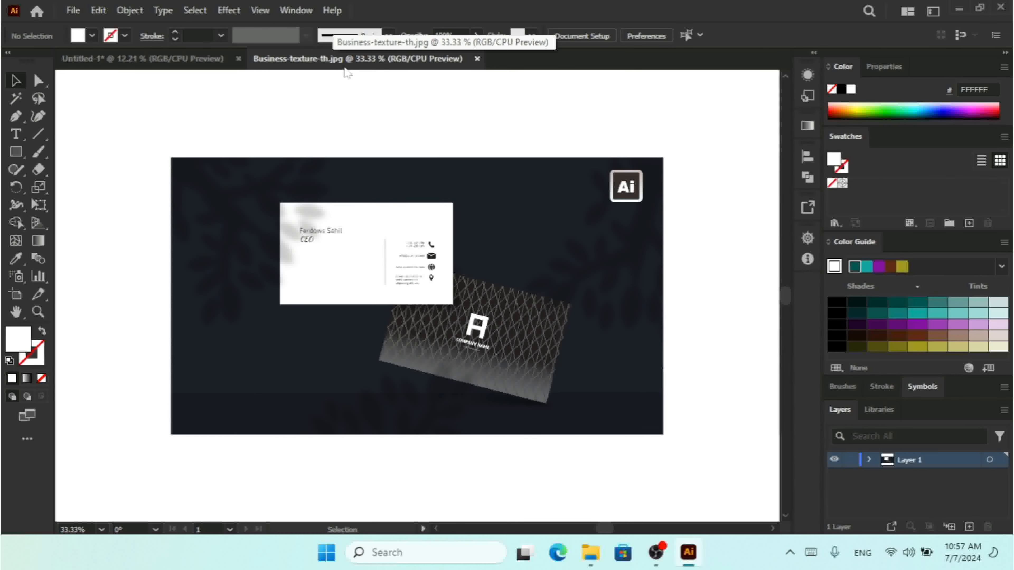
{"action": "left_click", "coordinate": [360, 275]}
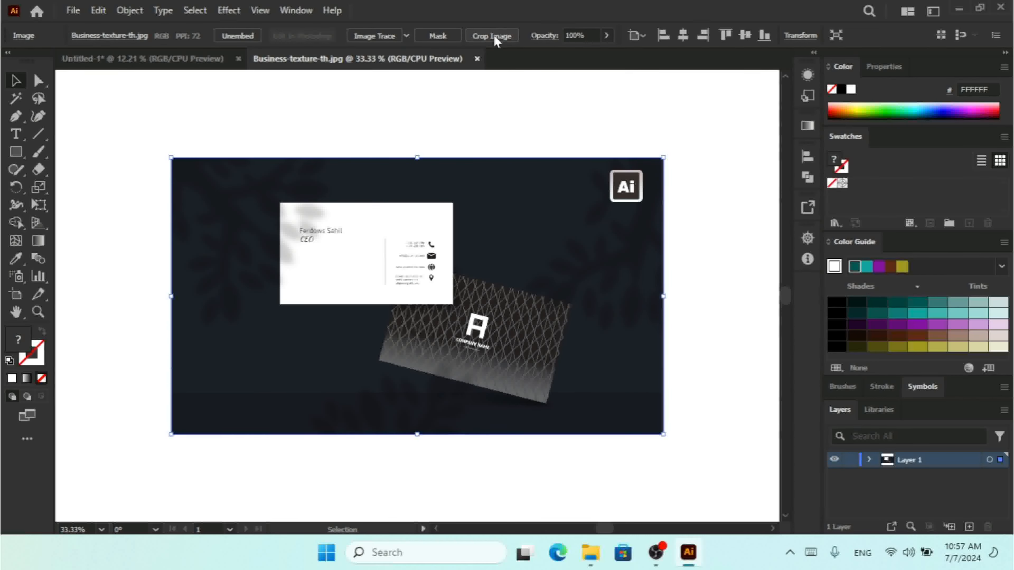
{"action": "left_click", "coordinate": [130, 10]}
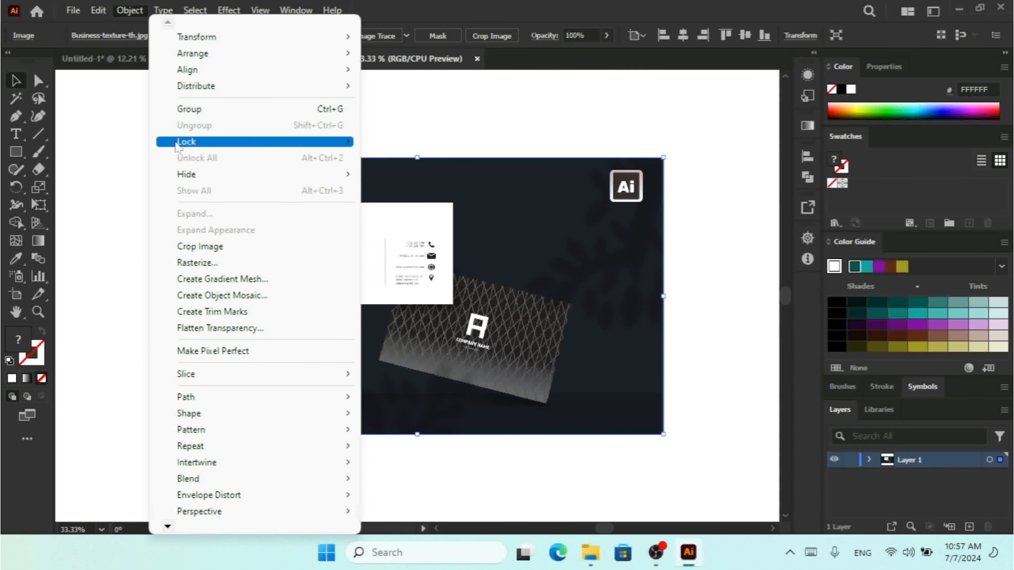
{"action": "left_click", "coordinate": [247, 247]}
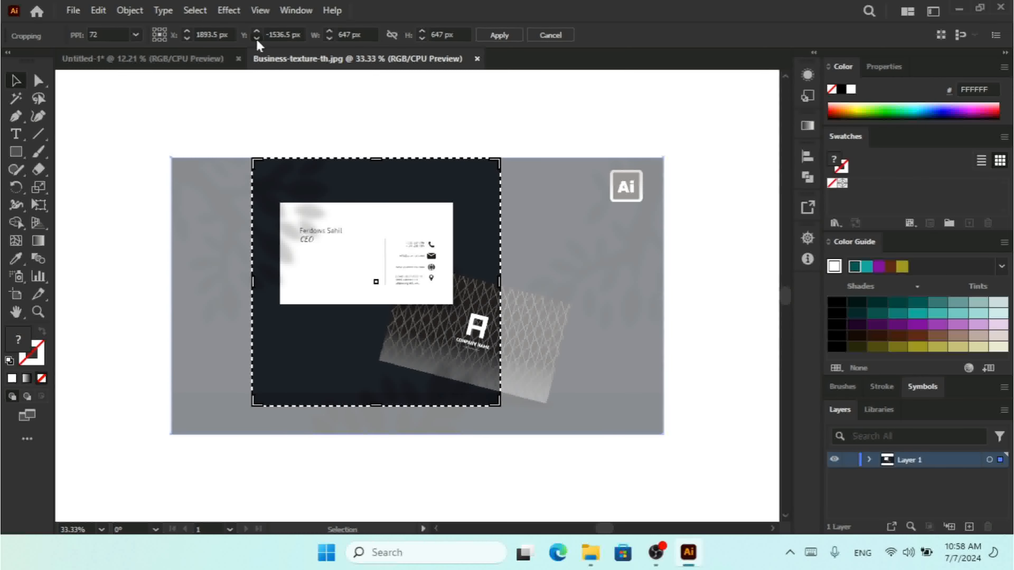
{"action": "left_click_drag", "start_coordinate": [257, 33], "coordinate": [258, 33]}
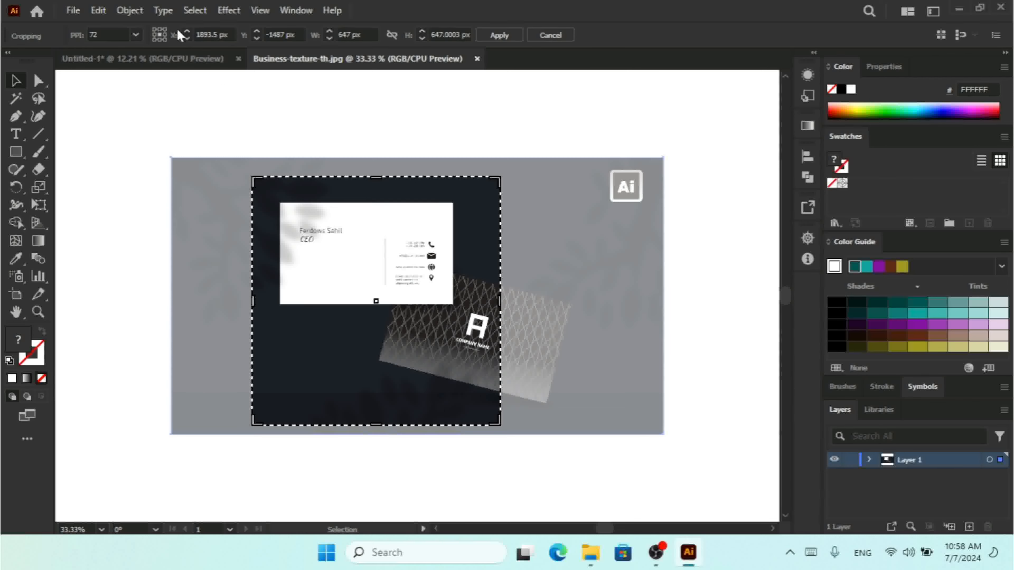
{"action": "left_click_drag", "start_coordinate": [187, 32], "coordinate": [187, 34]}
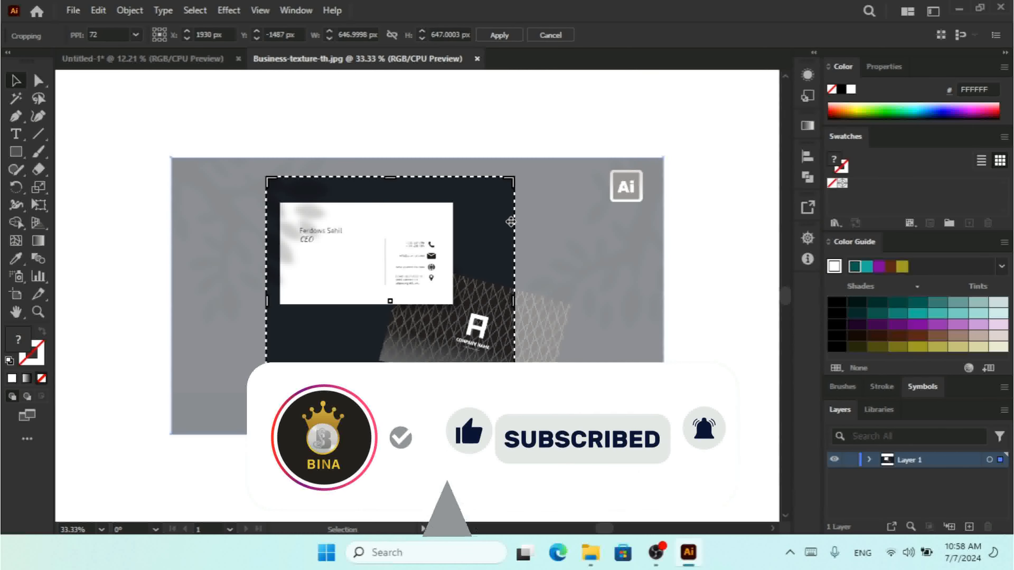
{"action": "left_click", "coordinate": [501, 35]}
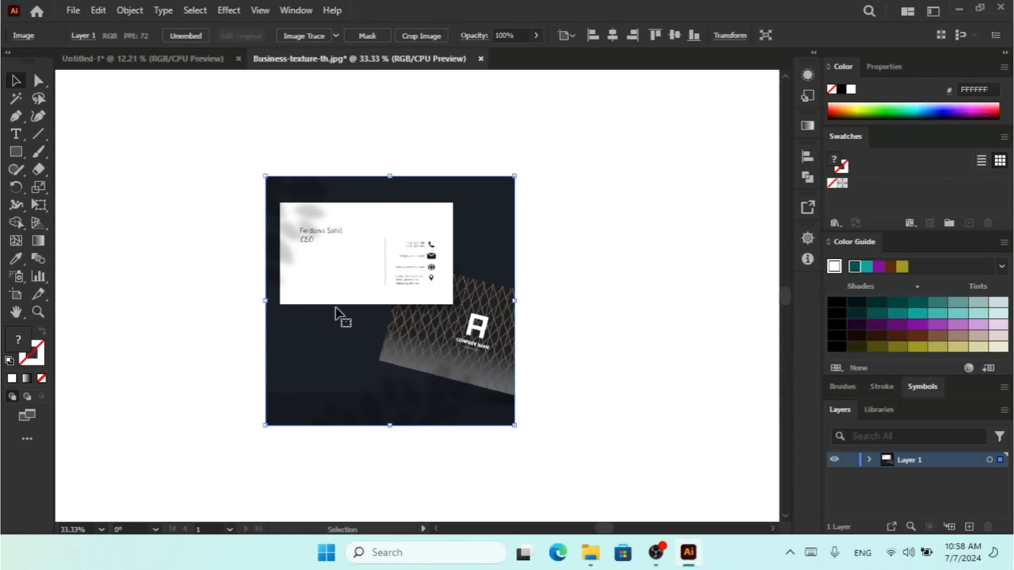
{"action": "key", "text": "ctrl+z"}
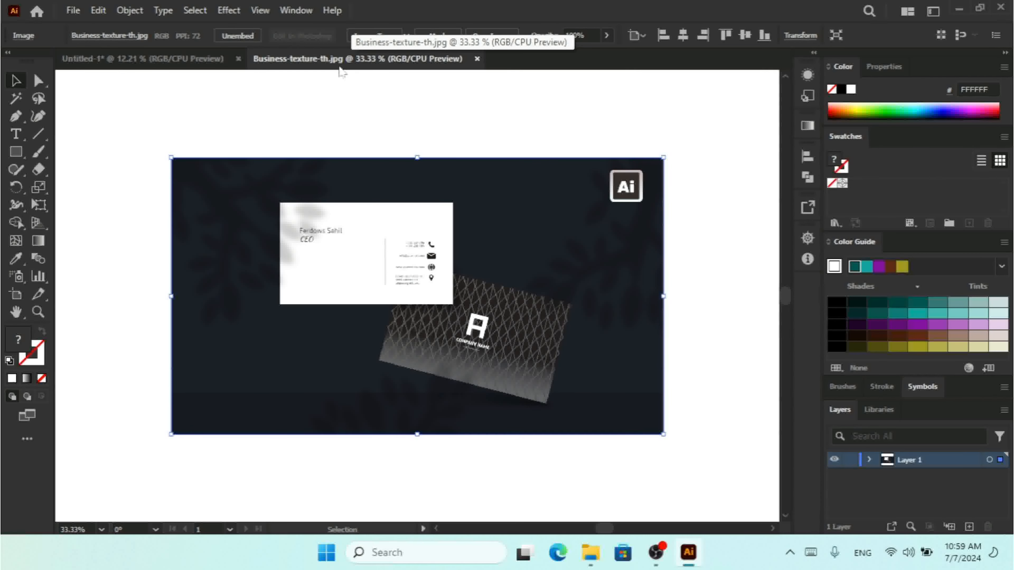
Step: Place Business-texture-th.jpg as a linked image in the Untitled-1 document and position it in the artboard's upper middle
{"action": "left_click", "coordinate": [150, 59]}
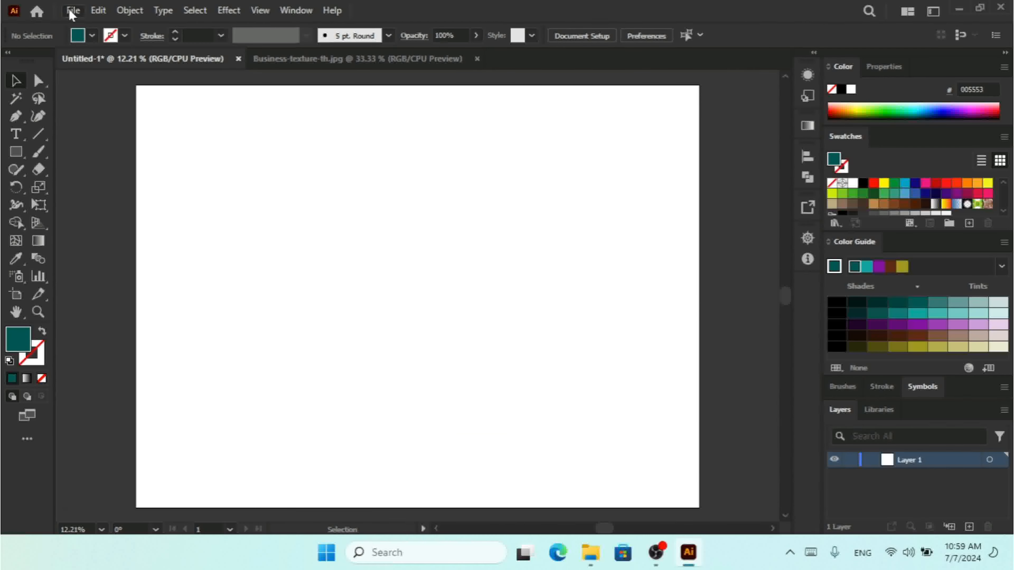
{"action": "left_click", "coordinate": [72, 10]}
{"action": "left_click", "coordinate": [122, 279]}
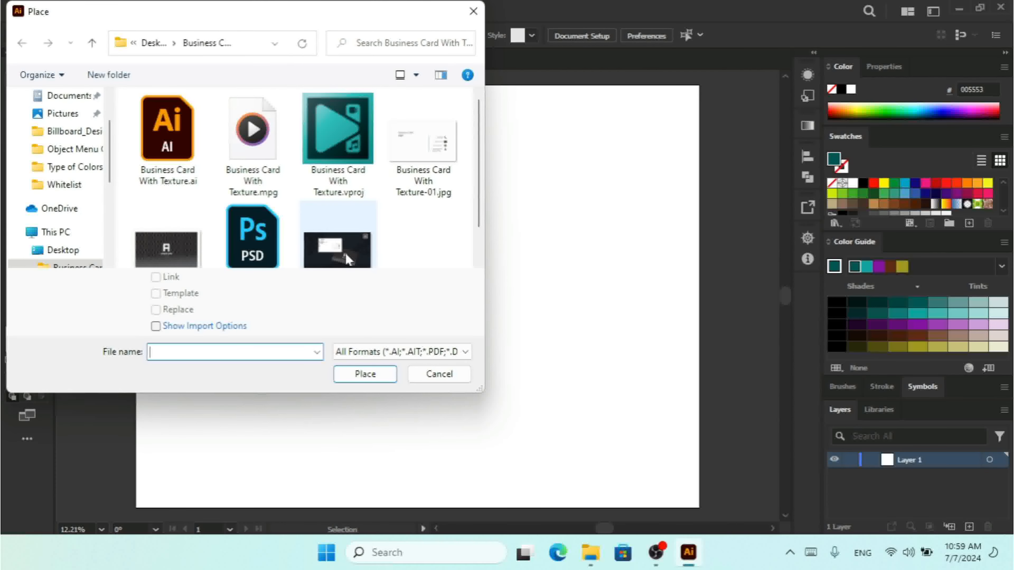
{"action": "double_click", "coordinate": [346, 253]}
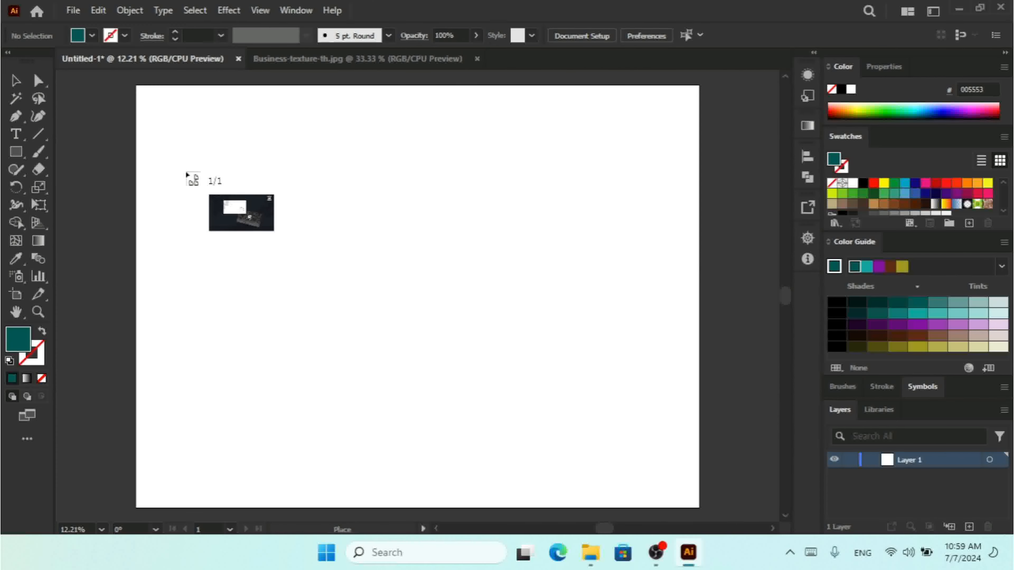
{"action": "left_click_drag", "start_coordinate": [186, 174], "coordinate": [479, 360]}
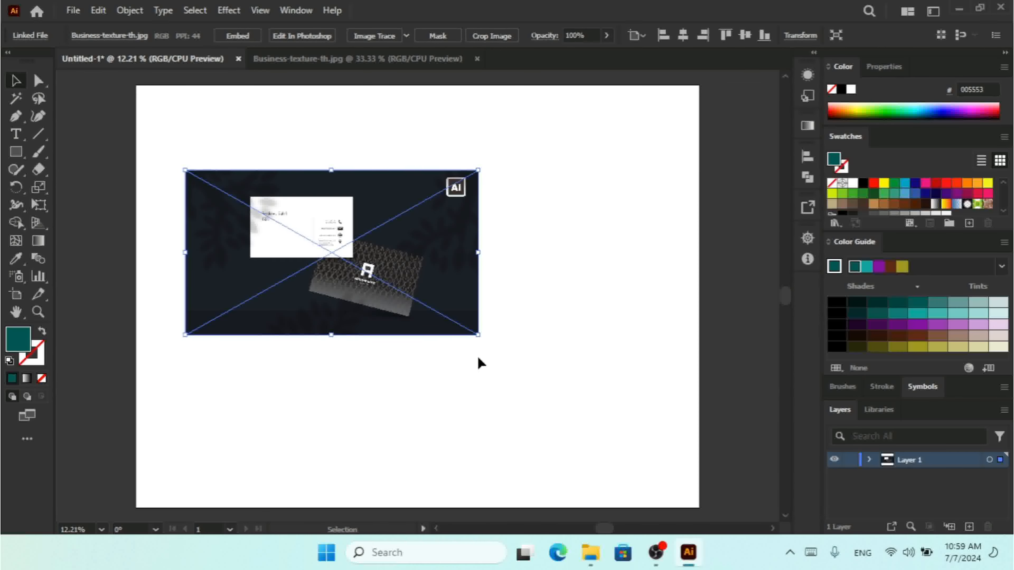
{"action": "left_click_drag", "start_coordinate": [332, 225], "coordinate": [376, 240]}
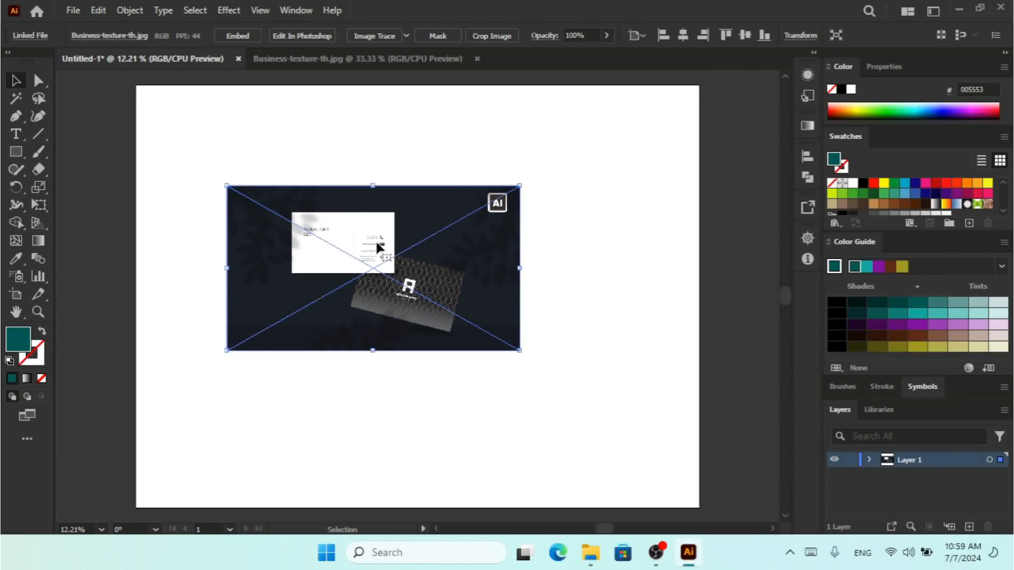
Step: Try cropping the linked image to the default square crop area at its original resolution, and undo the crop
{"action": "left_click", "coordinate": [504, 38]}
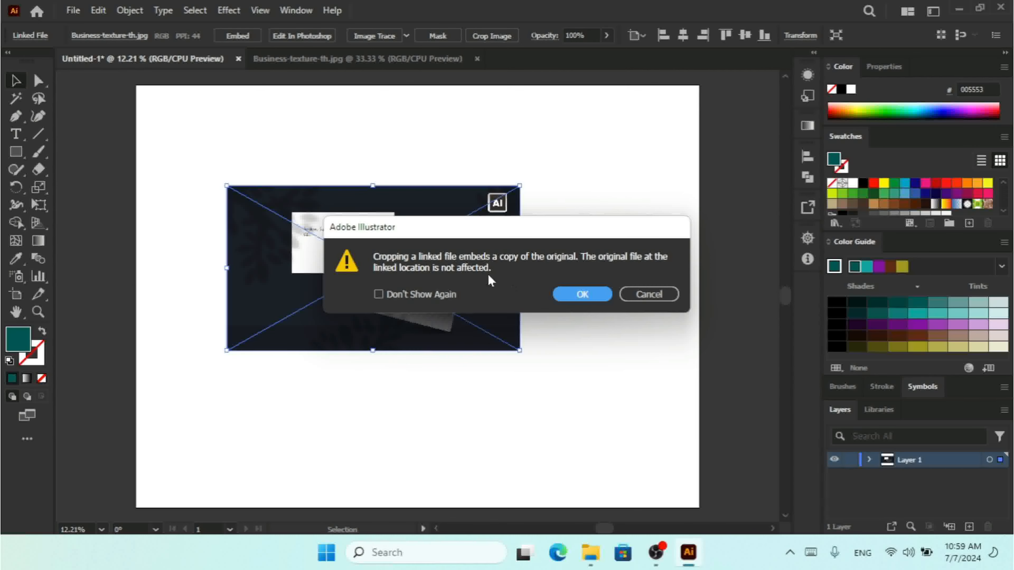
{"action": "left_click", "coordinate": [576, 297]}
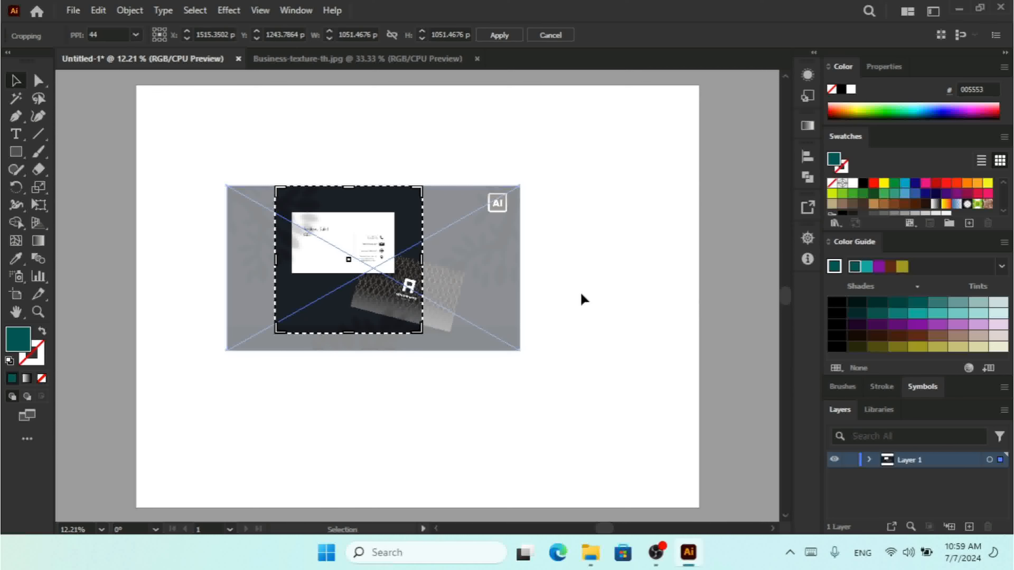
{"action": "left_click", "coordinate": [136, 35]}
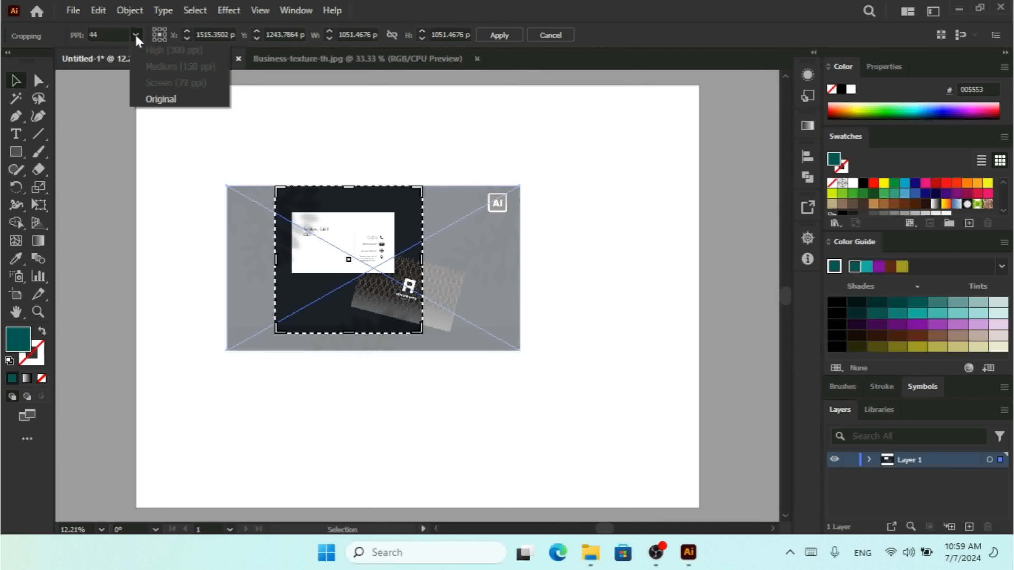
{"action": "left_click", "coordinate": [181, 99]}
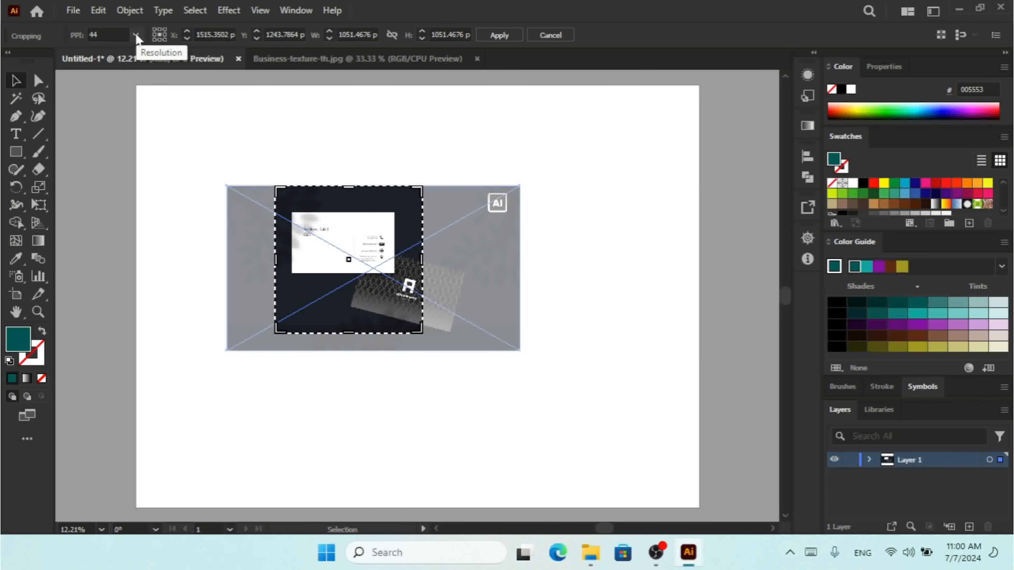
{"action": "left_click", "coordinate": [499, 35]}
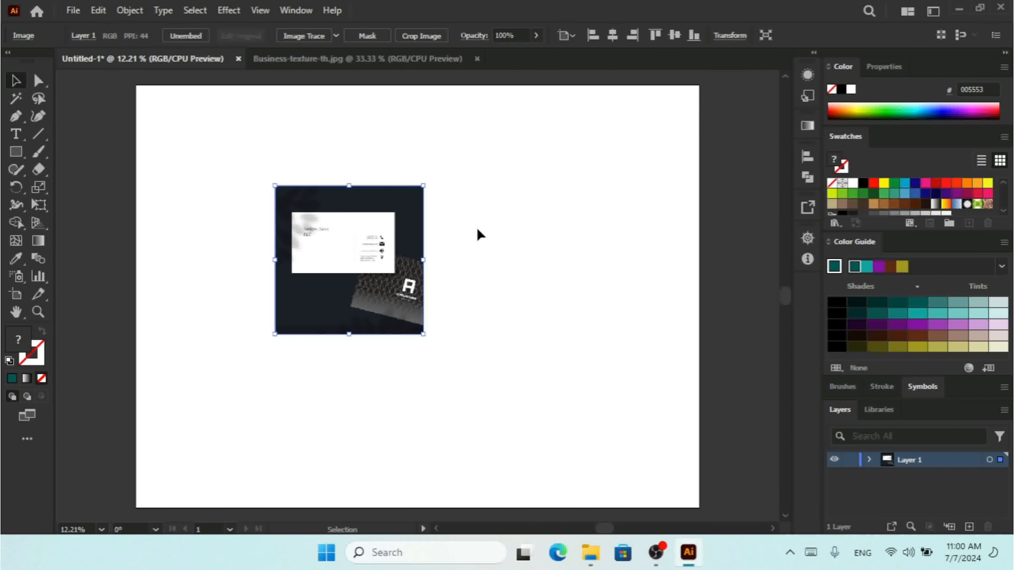
{"action": "key", "text": "ctrl+z"}
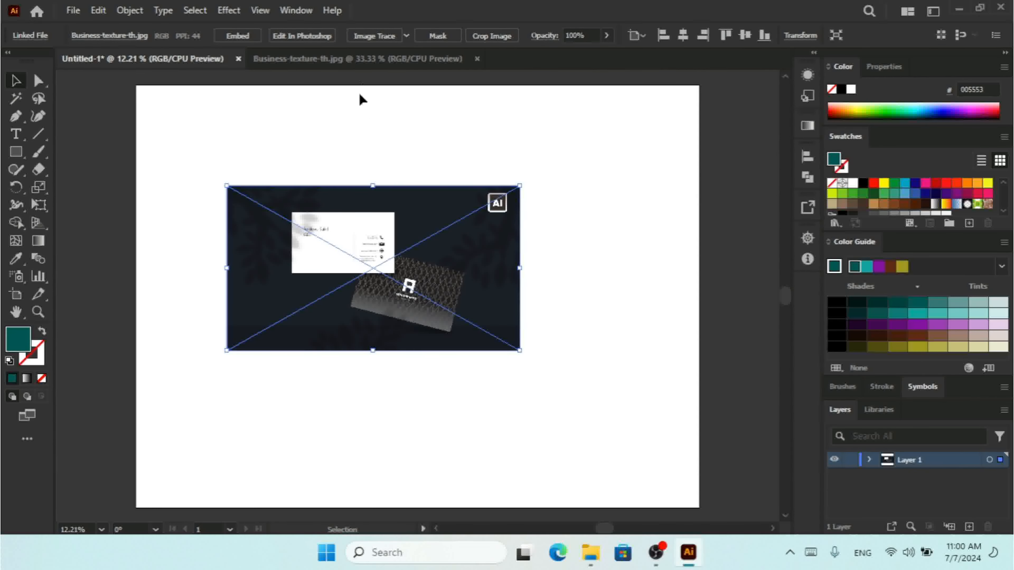
{"action": "left_click", "coordinate": [352, 57]}
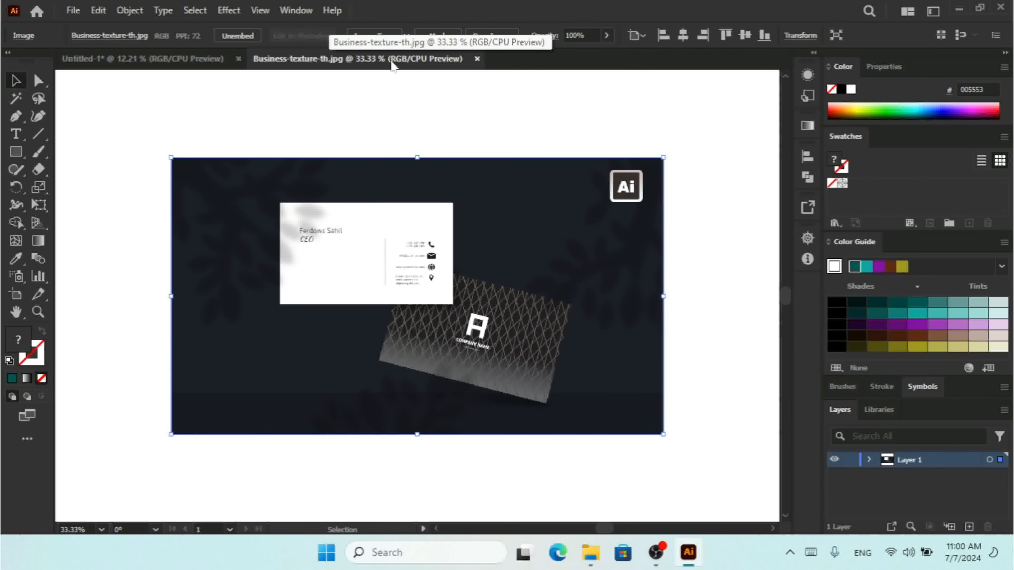
{"action": "left_click", "coordinate": [186, 64]}
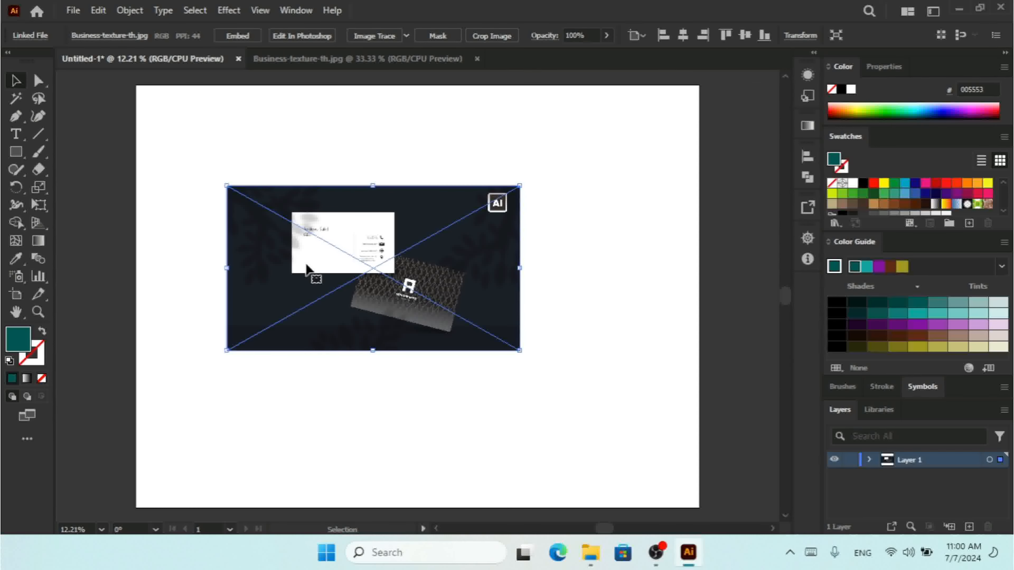
{"action": "left_click", "coordinate": [500, 38]}
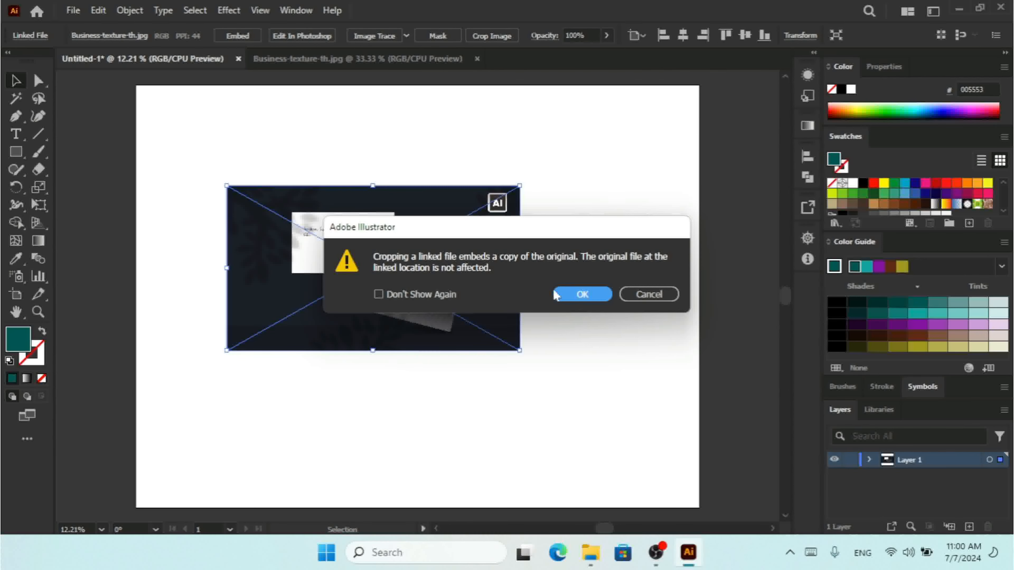
{"action": "left_click", "coordinate": [649, 296]}
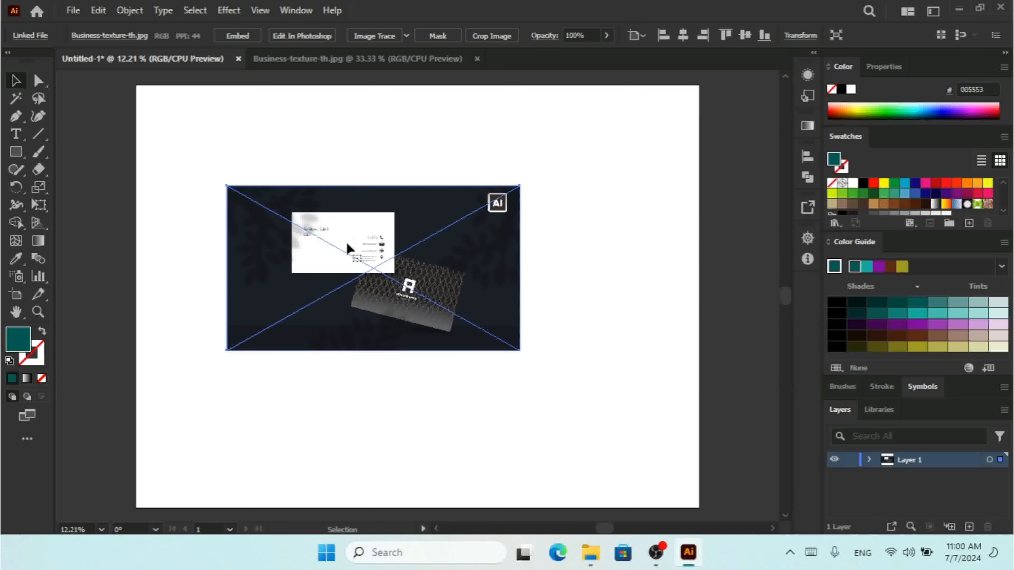
{"action": "left_click", "coordinate": [112, 40]}
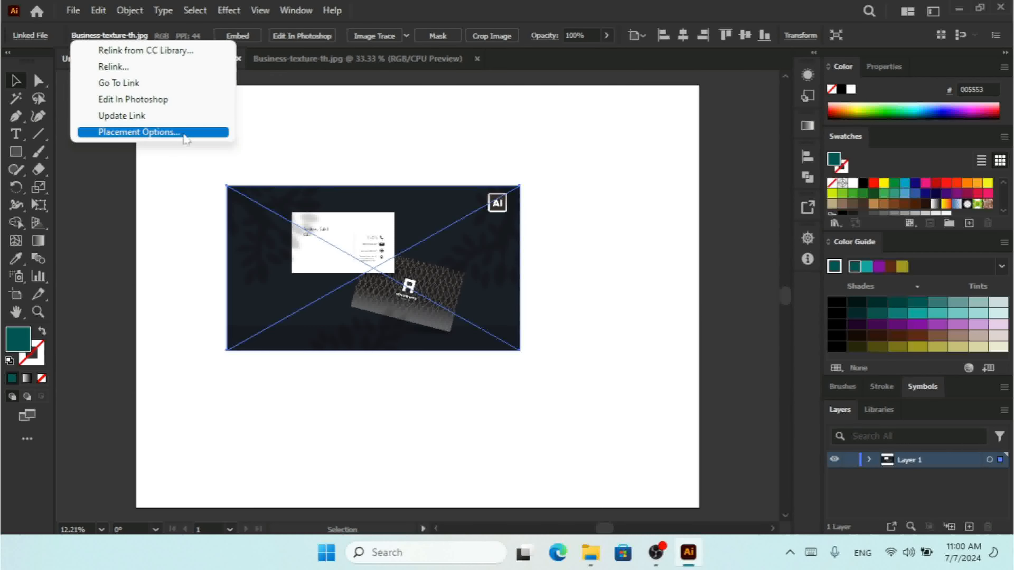
Step: Crop the linked image to about 1589 × 1169 px, extending the crop area to the image's left and bottom edges and widening its right side
{"action": "left_click", "coordinate": [130, 11]}
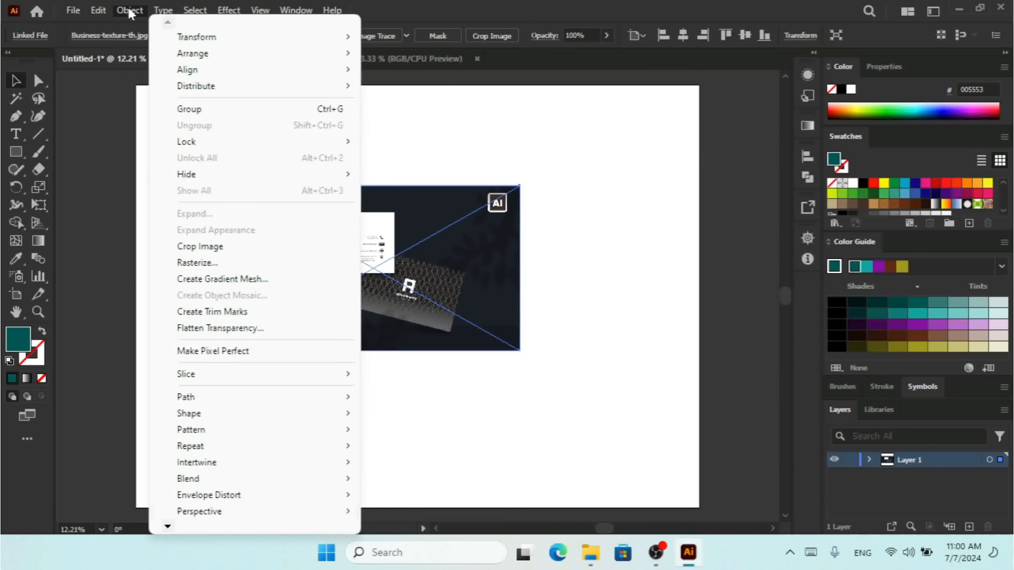
{"action": "left_click", "coordinate": [236, 248]}
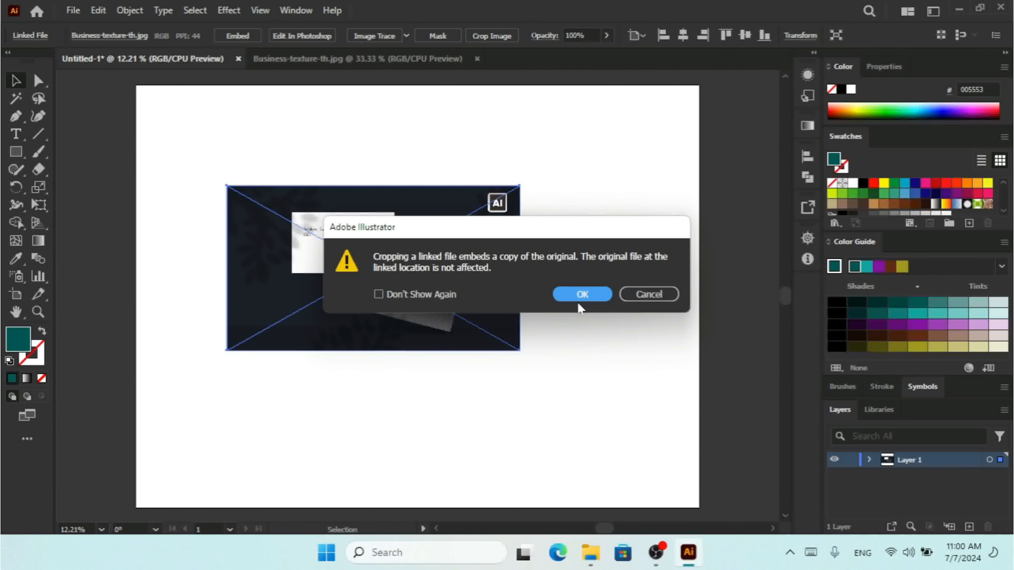
{"action": "left_click", "coordinate": [582, 295]}
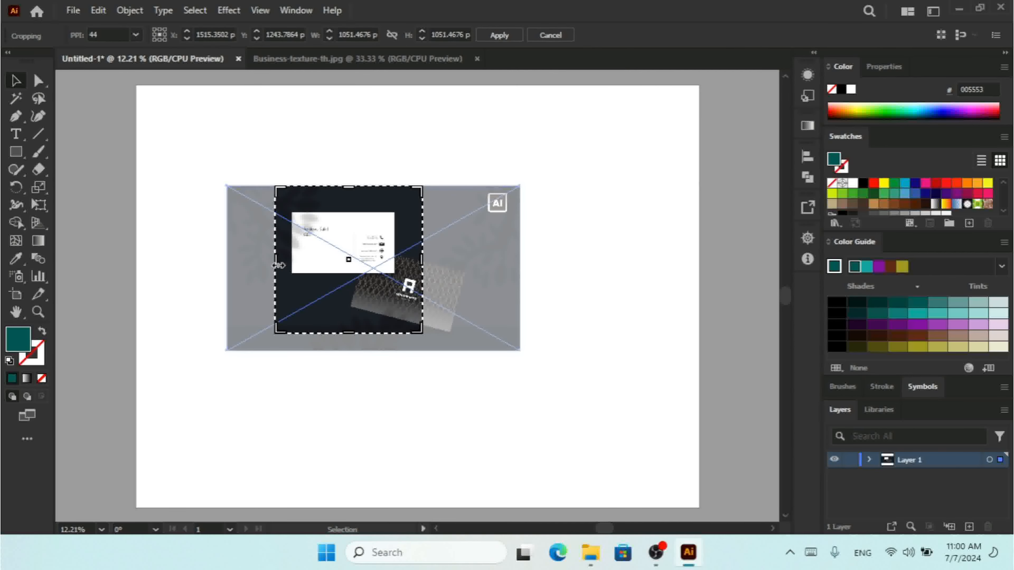
{"action": "left_click_drag", "start_coordinate": [279, 265], "coordinate": [229, 265]}
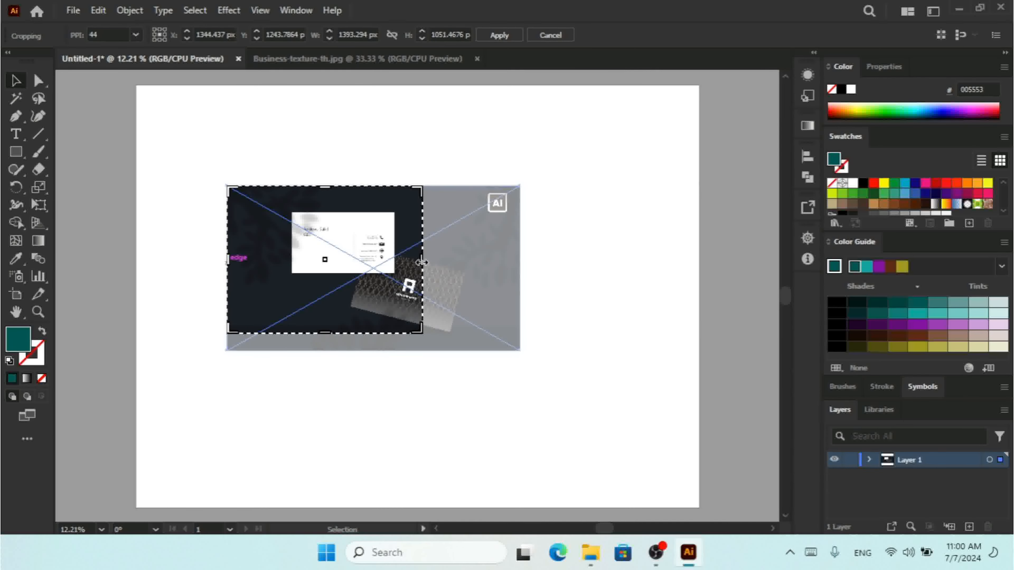
{"action": "left_click_drag", "start_coordinate": [420, 263], "coordinate": [450, 268]}
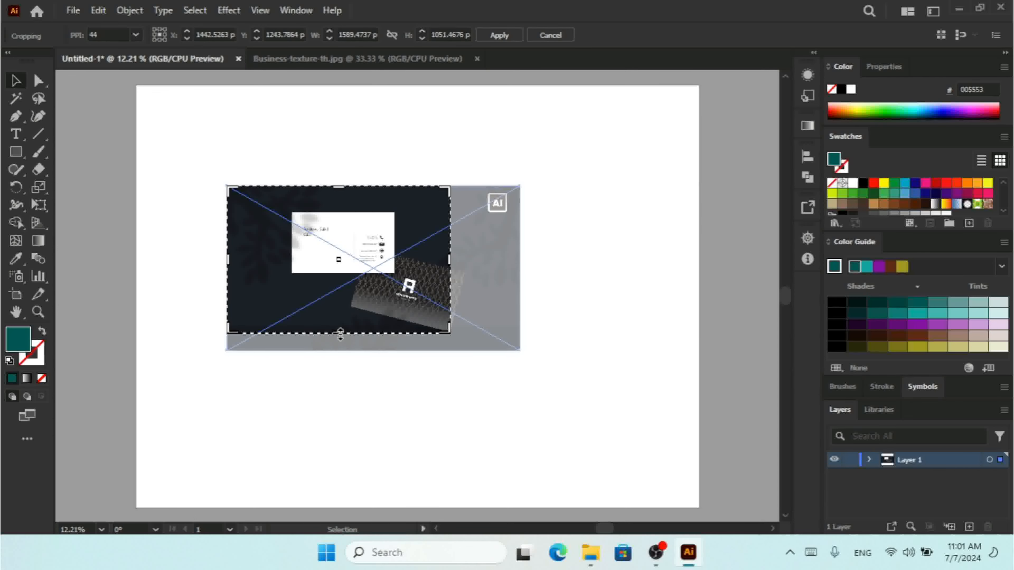
{"action": "left_click_drag", "start_coordinate": [340, 334], "coordinate": [340, 351]}
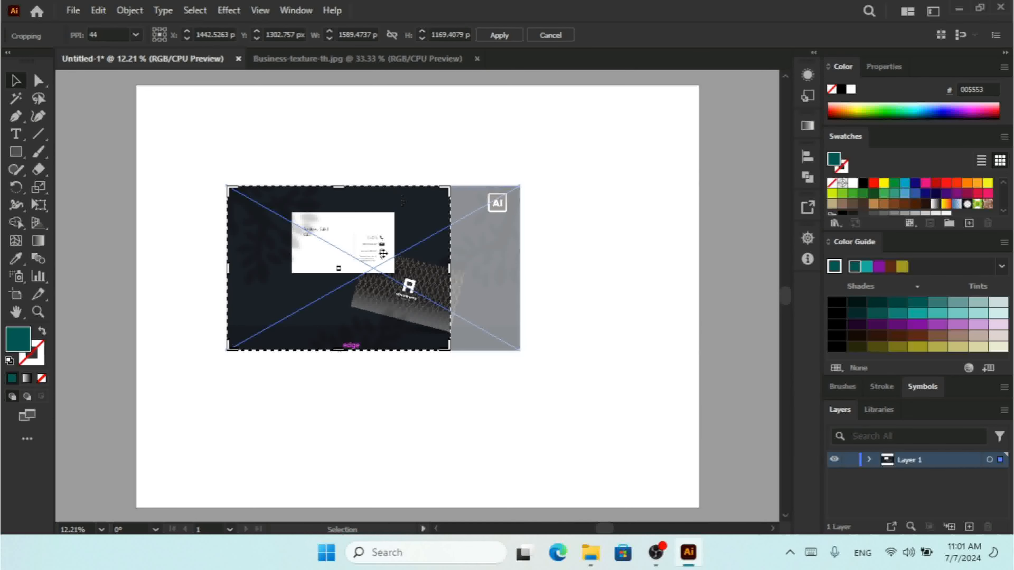
{"action": "left_click", "coordinate": [505, 37]}
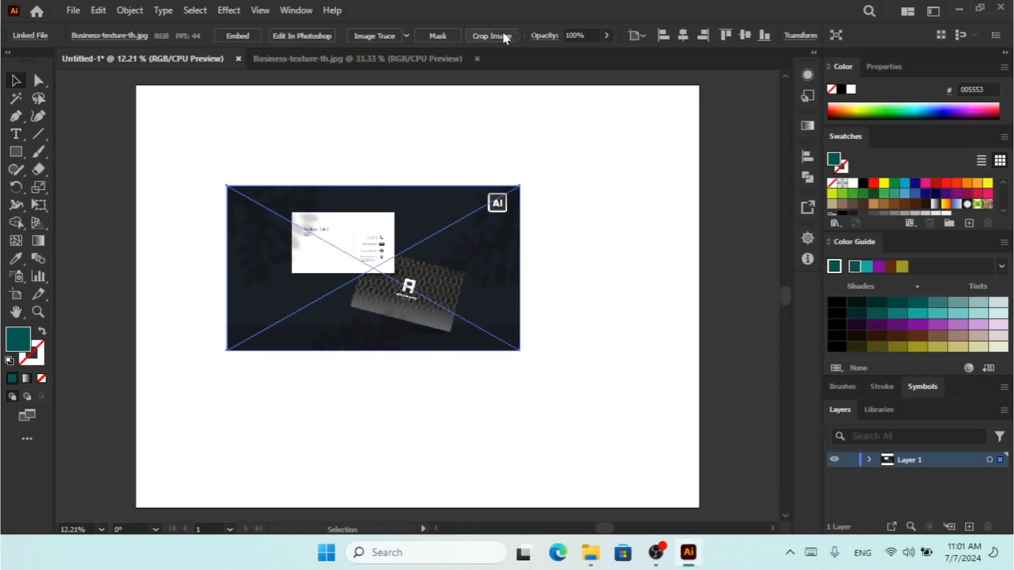